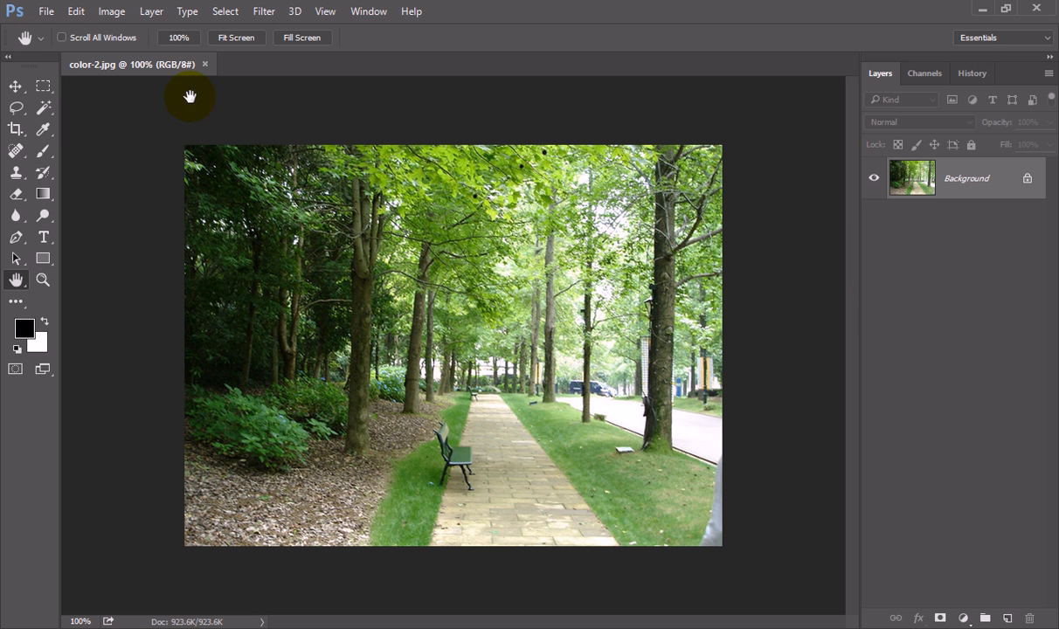
Step: Undock the color-2.jpg image into a floating window, enlarge the window slightly and position it in the workspace
{"action": "left_click_drag", "start_coordinate": [140, 64], "coordinate": [205, 85]}
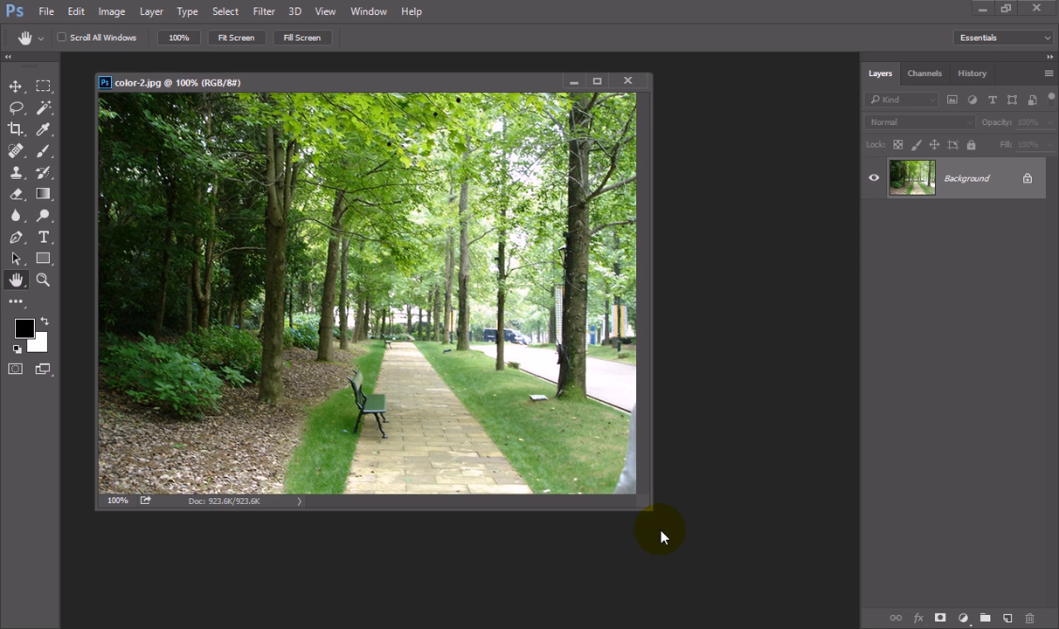
{"action": "left_click_drag", "start_coordinate": [650, 510], "coordinate": [661, 521]}
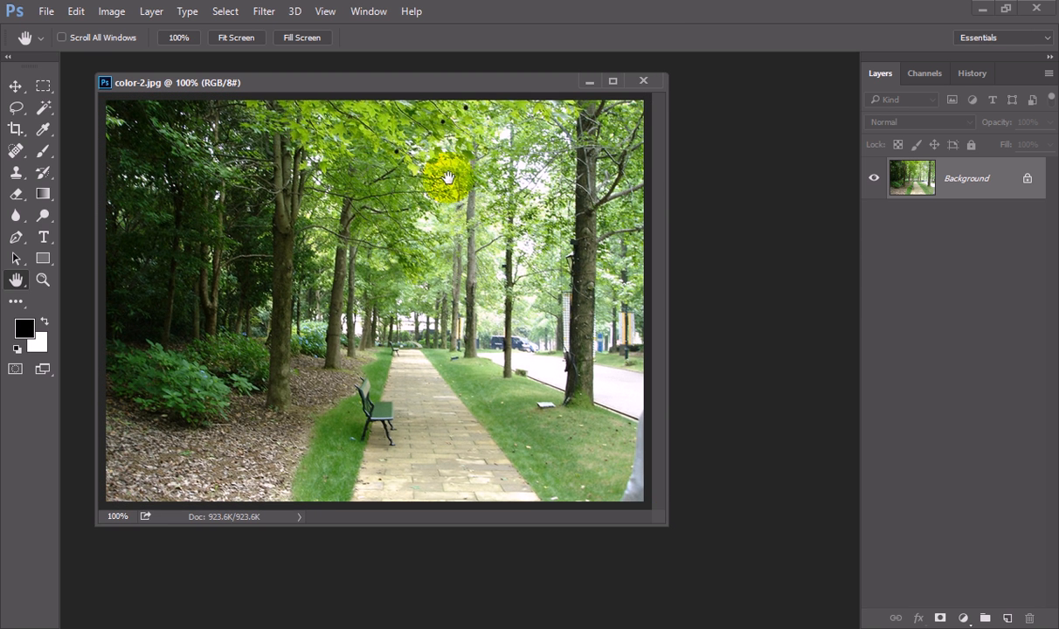
{"action": "left_click_drag", "start_coordinate": [399, 95], "coordinate": [377, 92]}
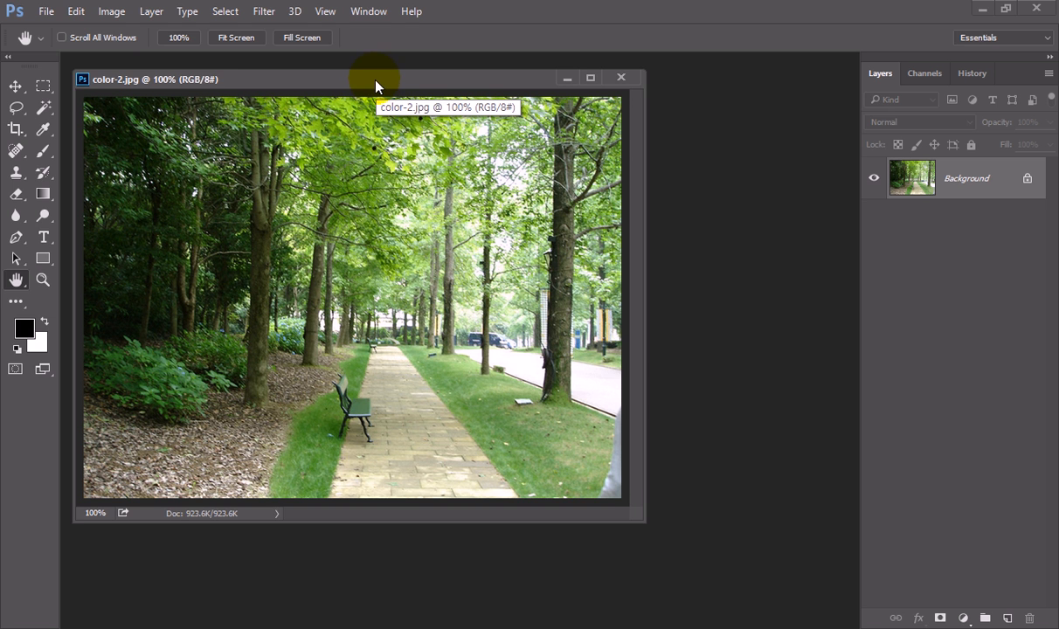
{"action": "mouse_move", "coordinate": [376, 84]}
{"action": "left_mouse_down"}
{"action": "mouse_move", "coordinate": [387, 93]}
{"action": "mouse_move", "coordinate": [387, 83]}
{"action": "left_mouse_up"}
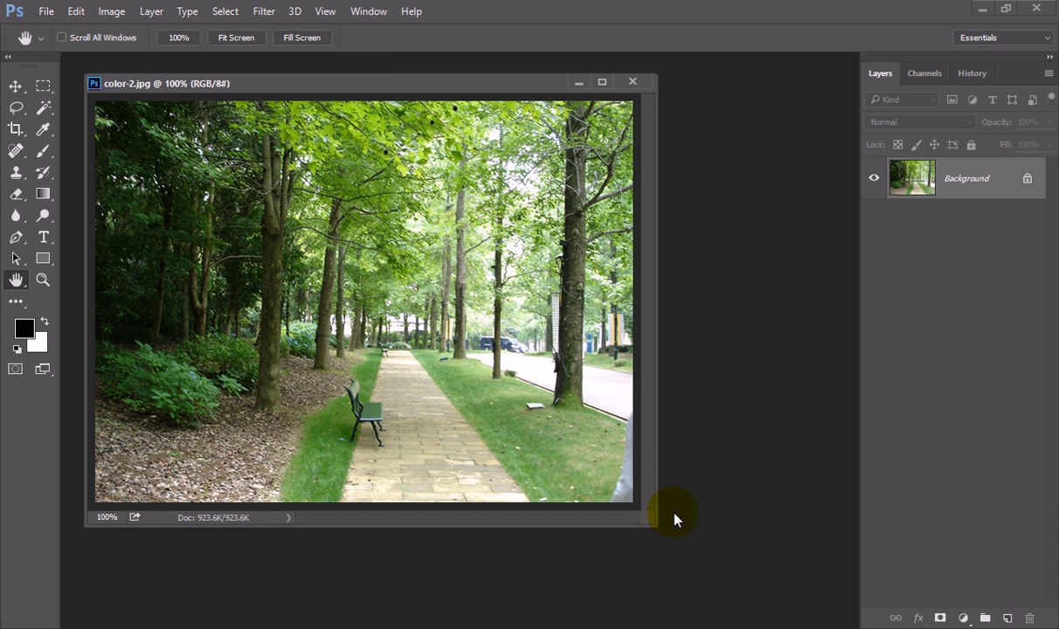
Step: Start a Color Range selection based on Sampled Colors and move its dialog off most of the photo
{"action": "left_click", "coordinate": [226, 13]}
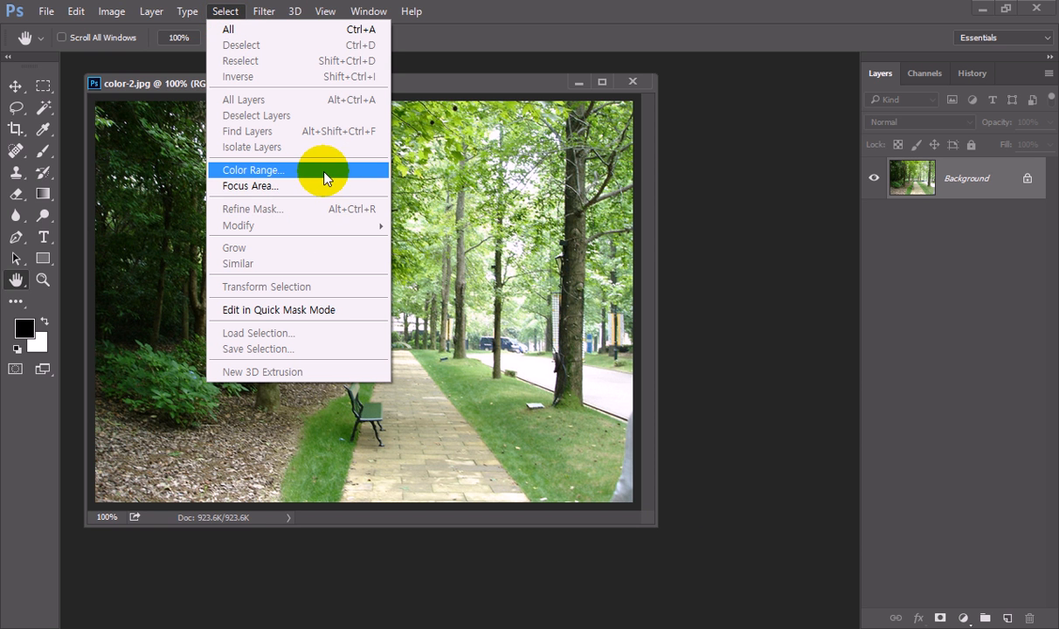
{"action": "left_click", "coordinate": [328, 175]}
{"action": "left_click_drag", "start_coordinate": [600, 218], "coordinate": [521, 239]}
{"action": "left_click", "coordinate": [704, 268]}
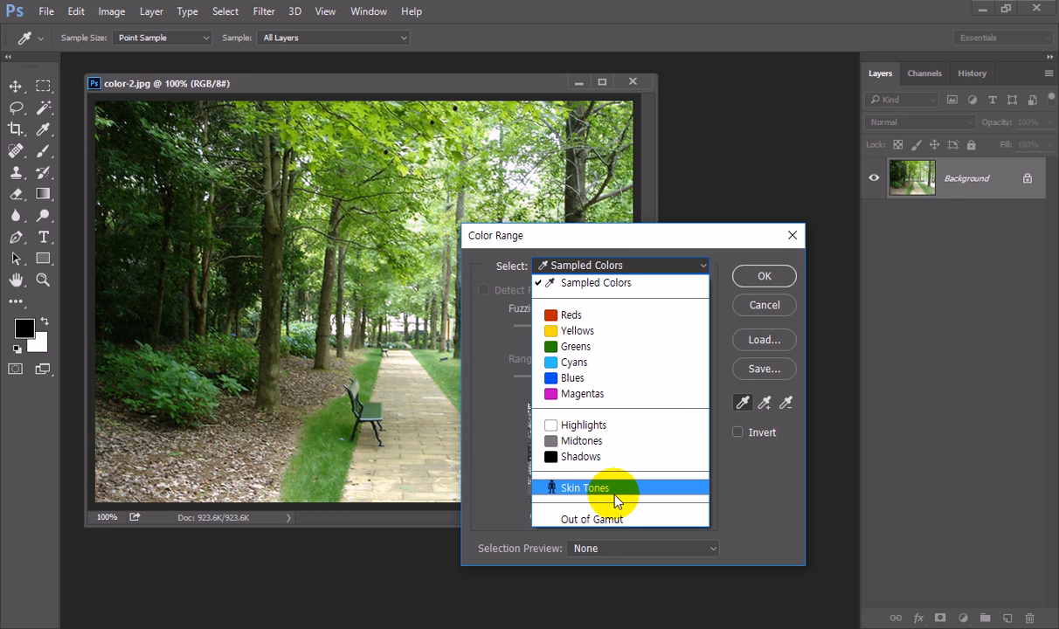
{"action": "left_click", "coordinate": [654, 282]}
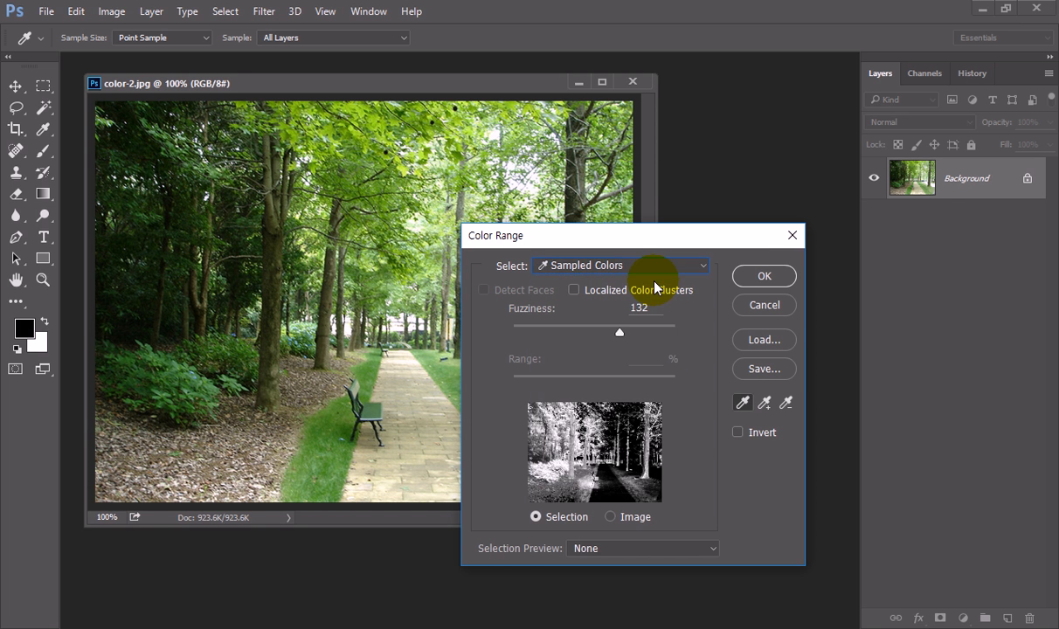
{"action": "left_click_drag", "start_coordinate": [688, 236], "coordinate": [698, 236]}
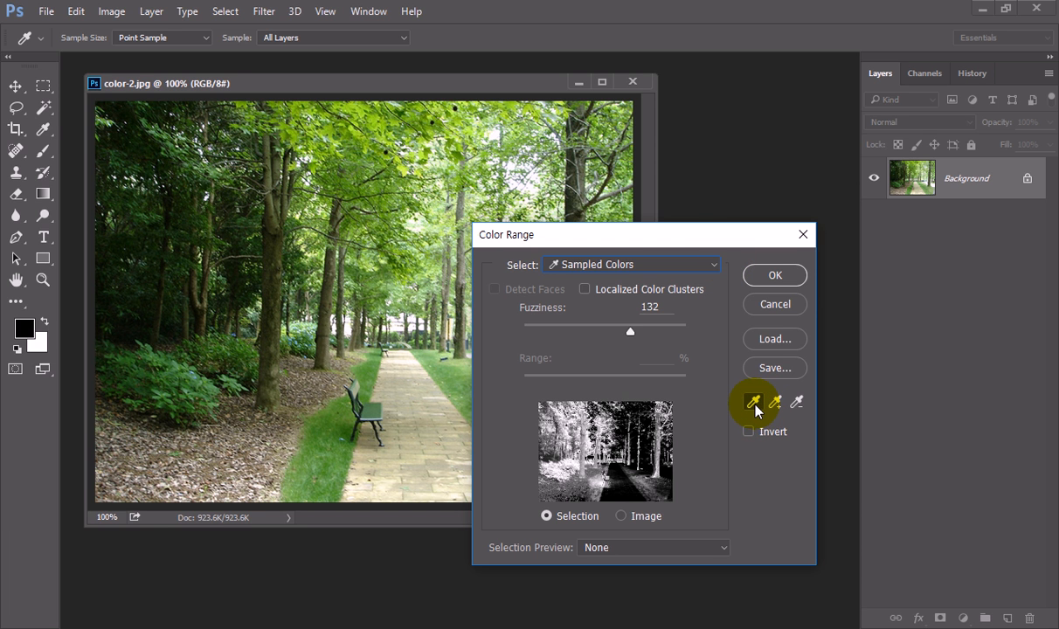
{"action": "left_click_drag", "start_coordinate": [564, 242], "coordinate": [657, 251]}
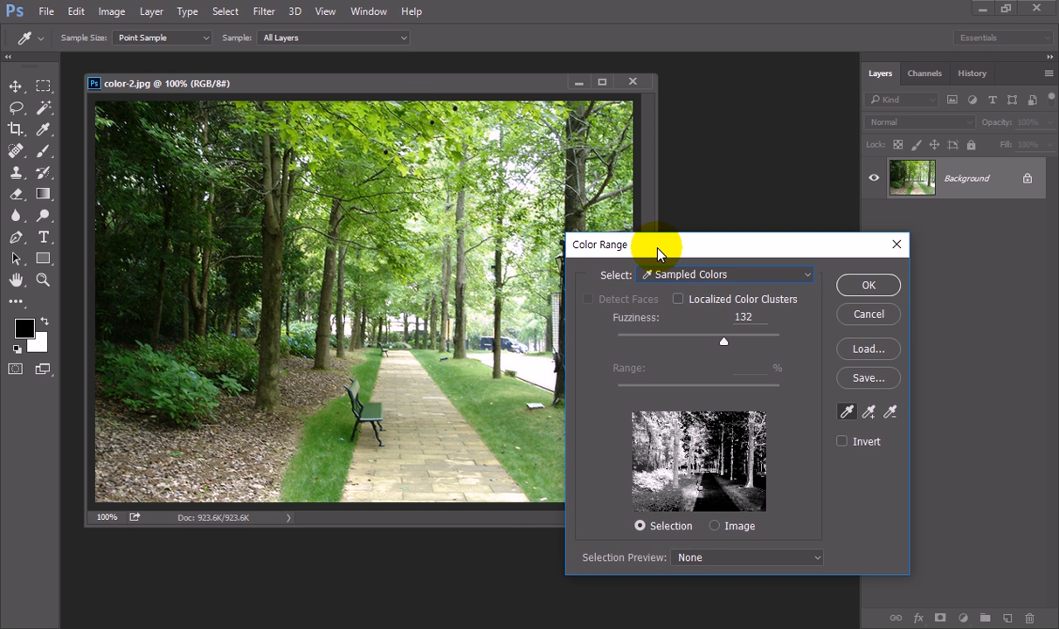
Step: Sample the color of the large tree trunk in the photo and set Fuzziness to 136
{"action": "left_click", "coordinate": [275, 166]}
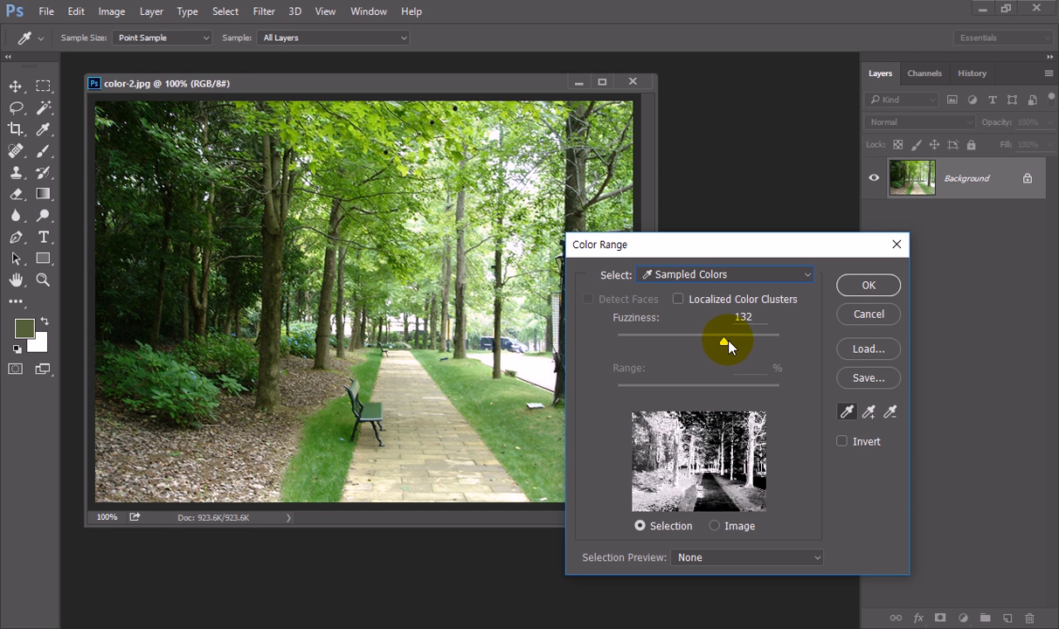
{"action": "left_click_drag", "start_coordinate": [726, 348], "coordinate": [703, 345]}
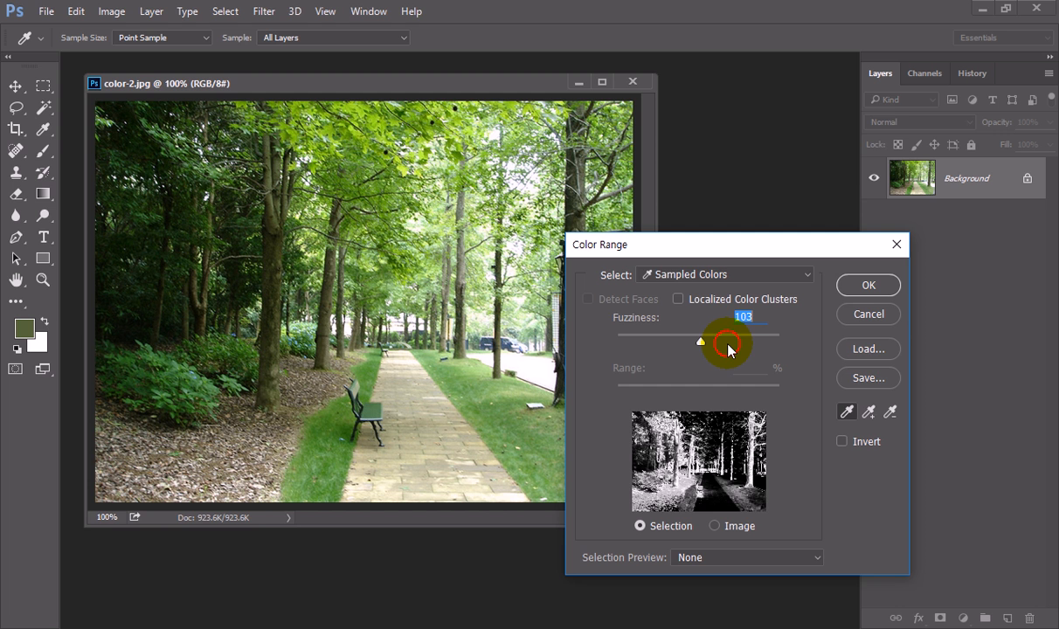
{"action": "left_click", "coordinate": [728, 346]}
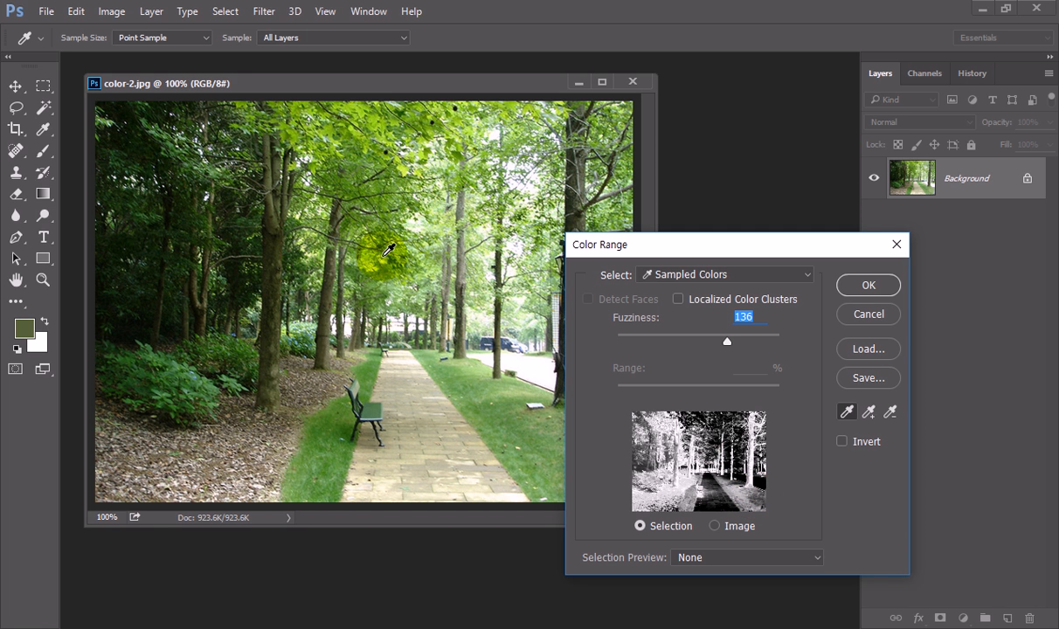
Step: Try sampling different colors among the leaves and the dark woods beside the large tree trunk
{"action": "left_click", "coordinate": [366, 238]}
{"action": "left_click_drag", "start_coordinate": [445, 256], "coordinate": [510, 214]}
{"action": "left_click", "coordinate": [246, 207]}
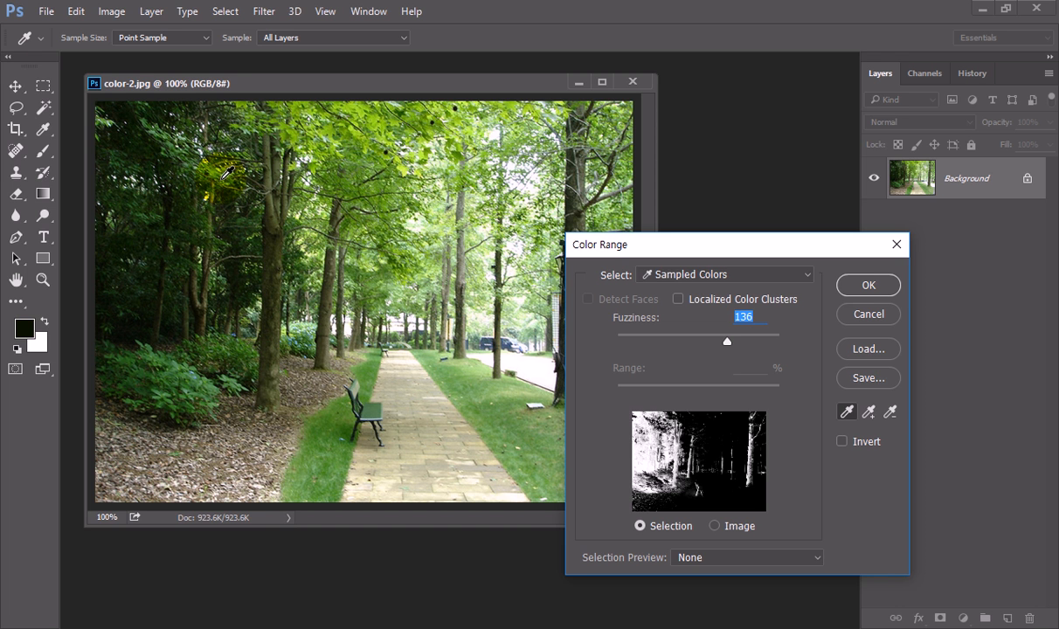
{"action": "left_click", "coordinate": [249, 211]}
{"action": "left_click", "coordinate": [236, 212]}
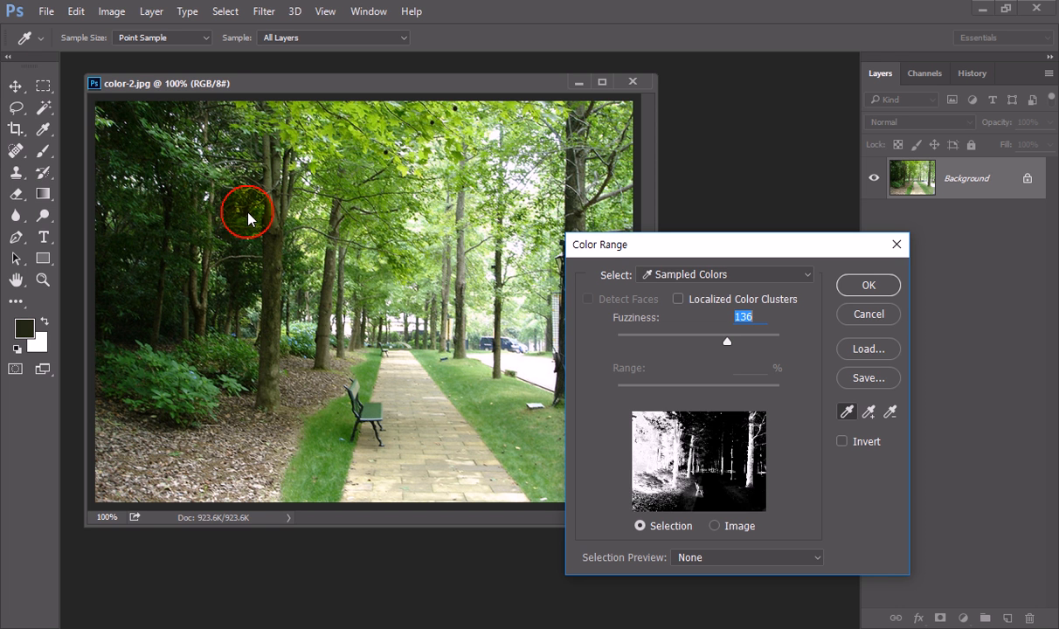
{"action": "left_click", "coordinate": [234, 213]}
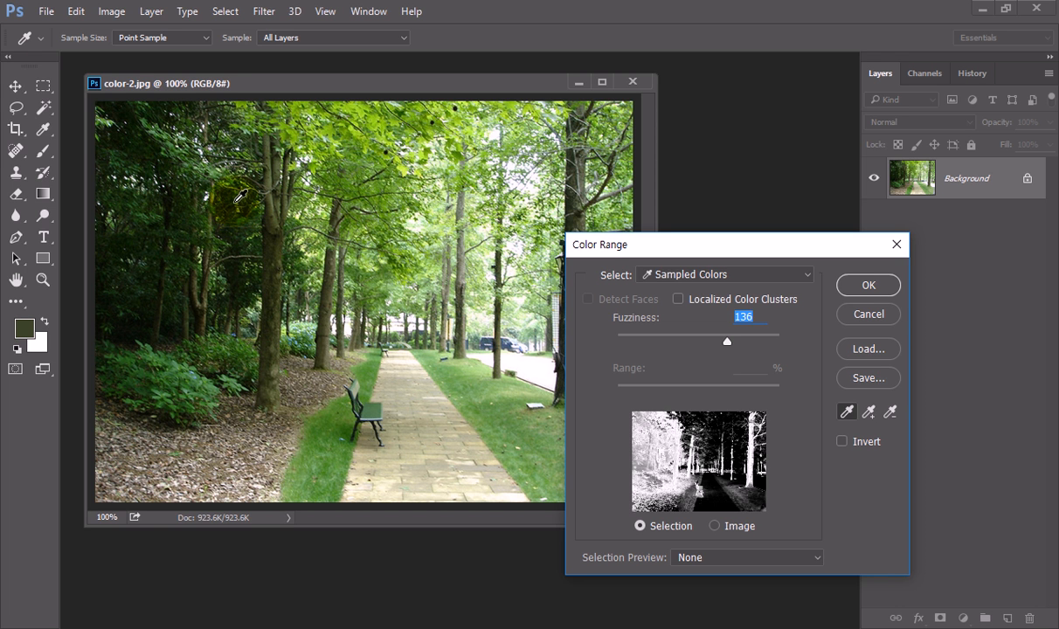
Step: Sample the large tree trunk's color, set Fuzziness to 143 and apply the Color Range selection
{"action": "left_click", "coordinate": [262, 190]}
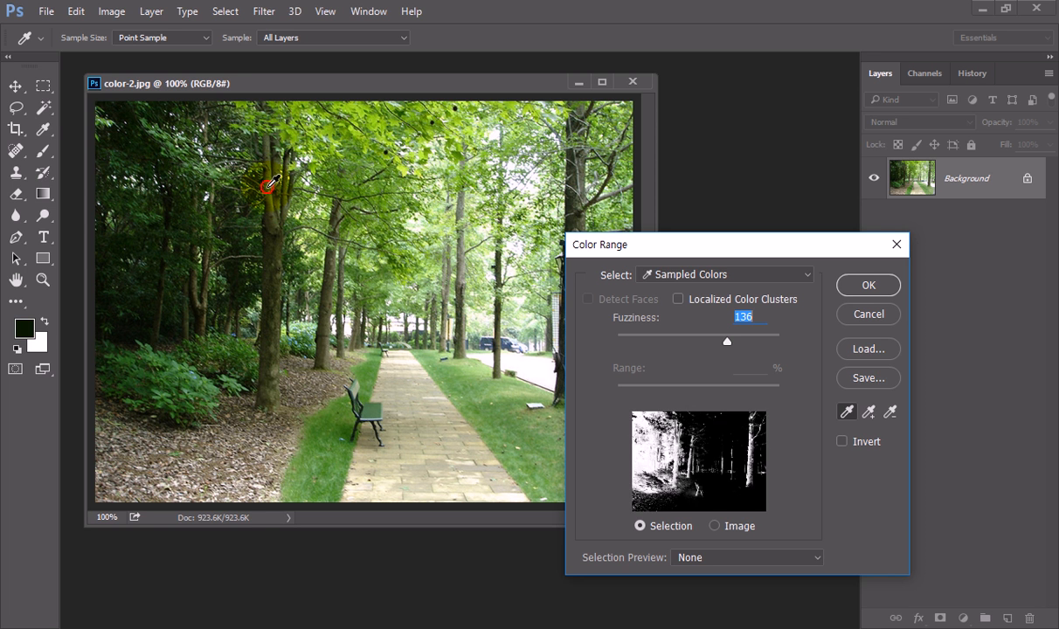
{"action": "left_click", "coordinate": [260, 183]}
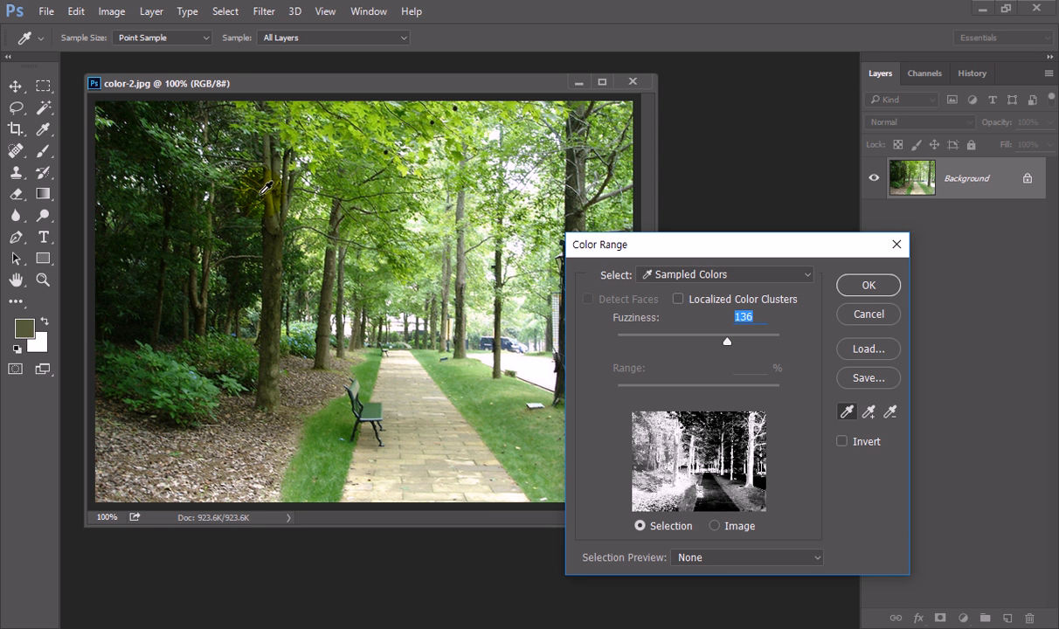
{"action": "mouse_move", "coordinate": [728, 346]}
{"action": "left_mouse_down"}
{"action": "mouse_move", "coordinate": [745, 345]}
{"action": "mouse_move", "coordinate": [734, 348]}
{"action": "left_mouse_up"}
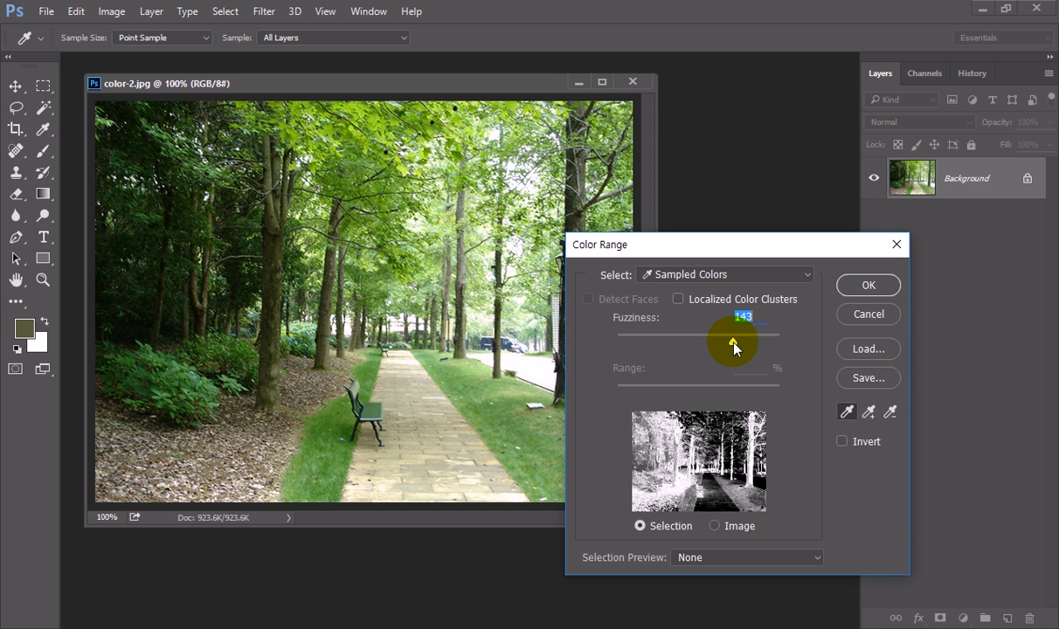
{"action": "left_click", "coordinate": [885, 292]}
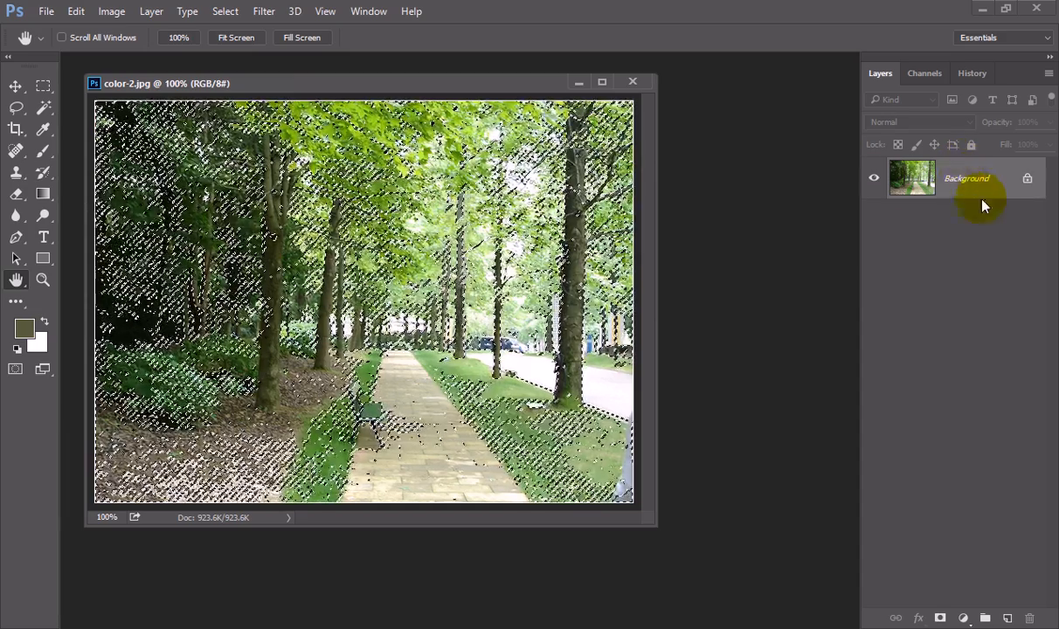
Step: Add a Color Balance adjustment layer masked by the selection, keeping its properties clear of most of the photo
{"action": "left_click", "coordinate": [963, 618]}
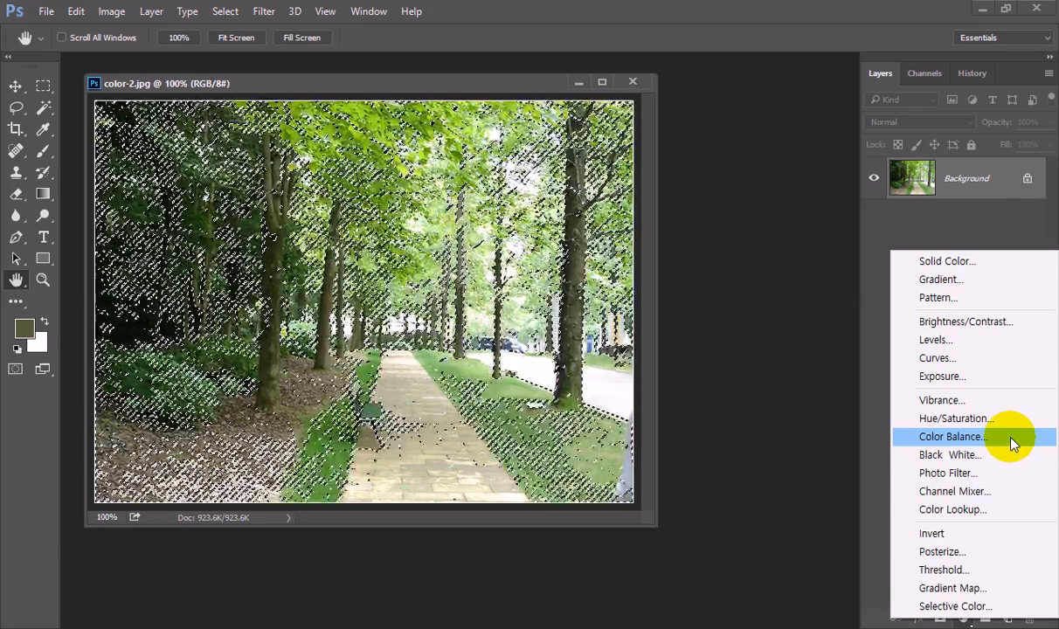
{"action": "left_click", "coordinate": [1011, 438]}
{"action": "left_click_drag", "start_coordinate": [714, 263], "coordinate": [715, 252]}
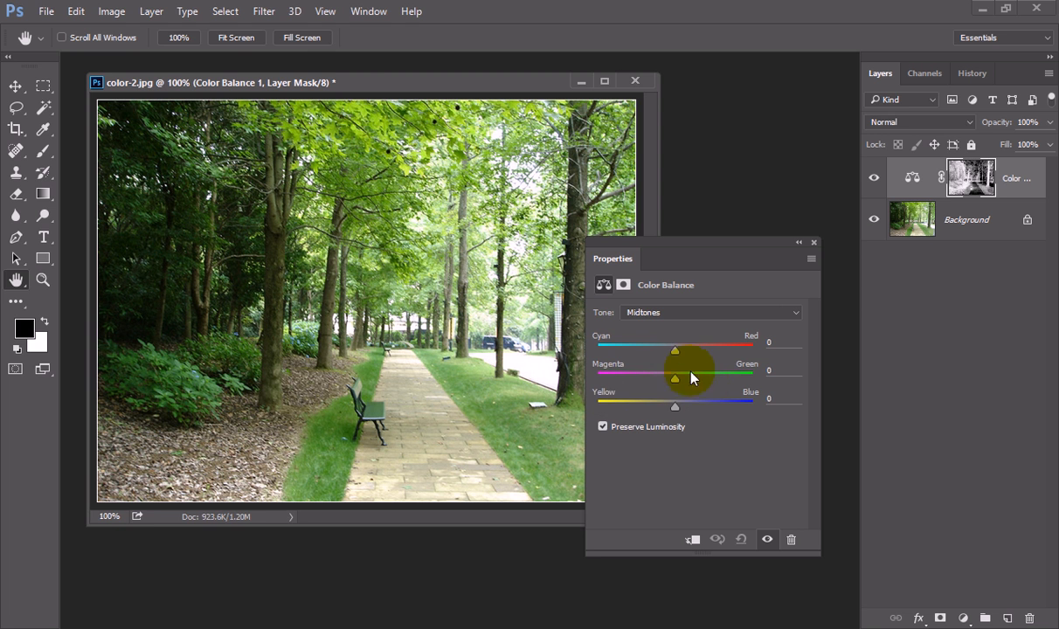
Step: Set the midtones' Cyan–Red balance to -20 and Magenta–Green balance to +41, then close the adjustment's properties
{"action": "left_click_drag", "start_coordinate": [674, 381], "coordinate": [616, 382]}
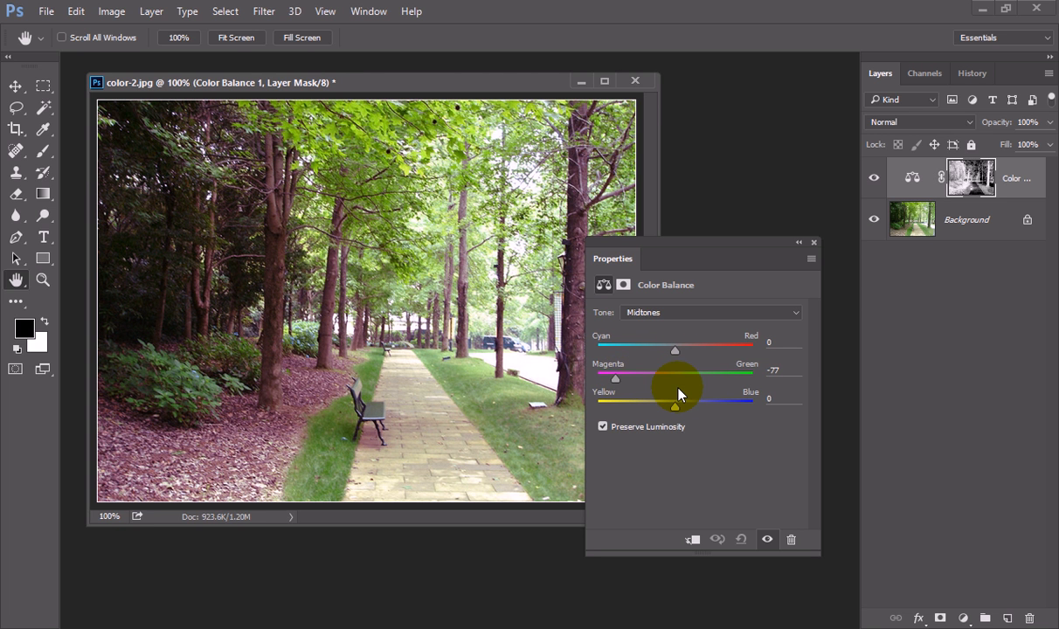
{"action": "left_click_drag", "start_coordinate": [699, 380], "coordinate": [713, 383]}
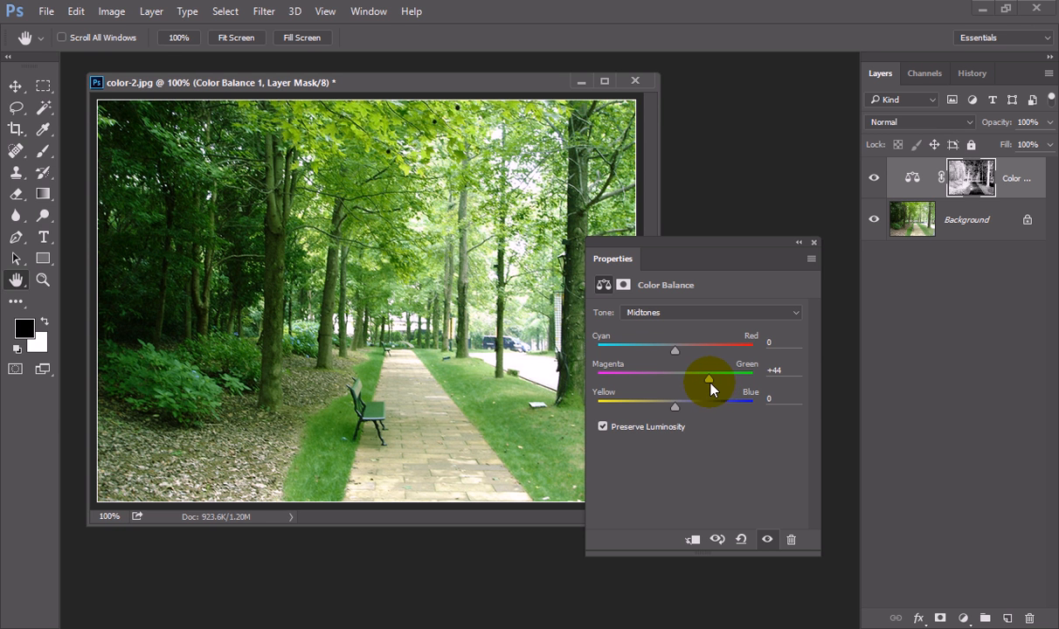
{"action": "left_click_drag", "start_coordinate": [709, 379], "coordinate": [709, 381]}
{"action": "left_click_drag", "start_coordinate": [674, 349], "coordinate": [658, 357]}
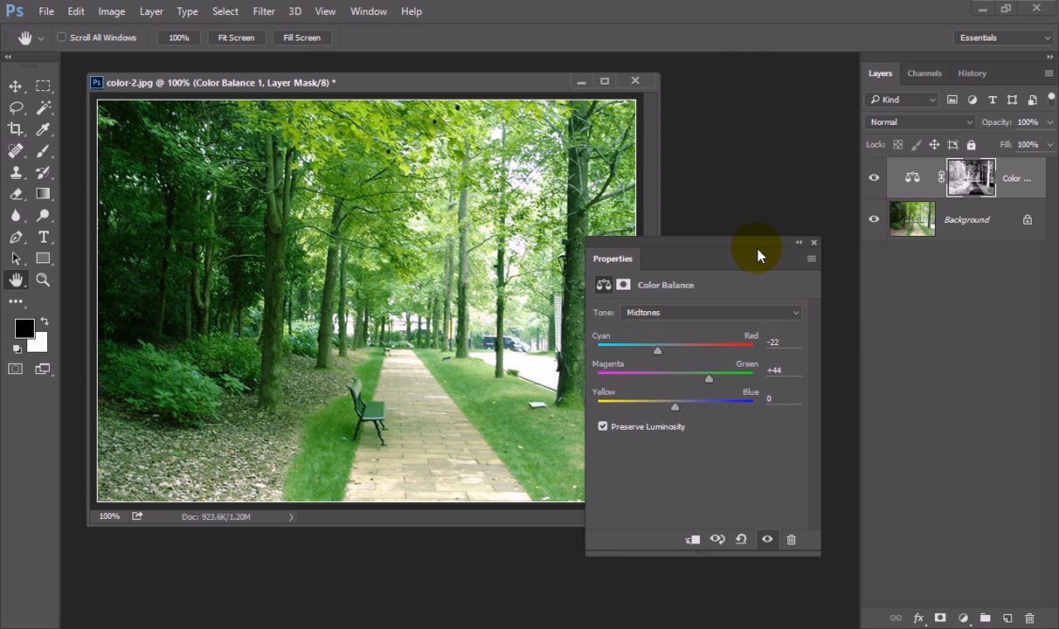
{"action": "left_click_drag", "start_coordinate": [754, 241], "coordinate": [745, 270]}
{"action": "left_click_drag", "start_coordinate": [663, 366], "coordinate": [665, 365]}
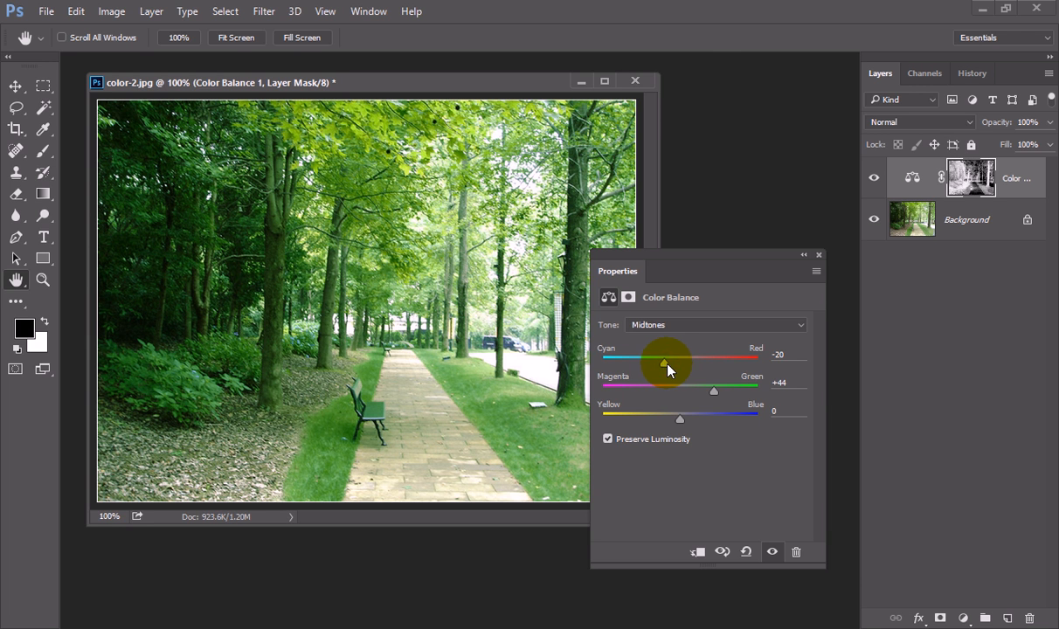
{"action": "left_click_drag", "start_coordinate": [719, 393], "coordinate": [714, 392]}
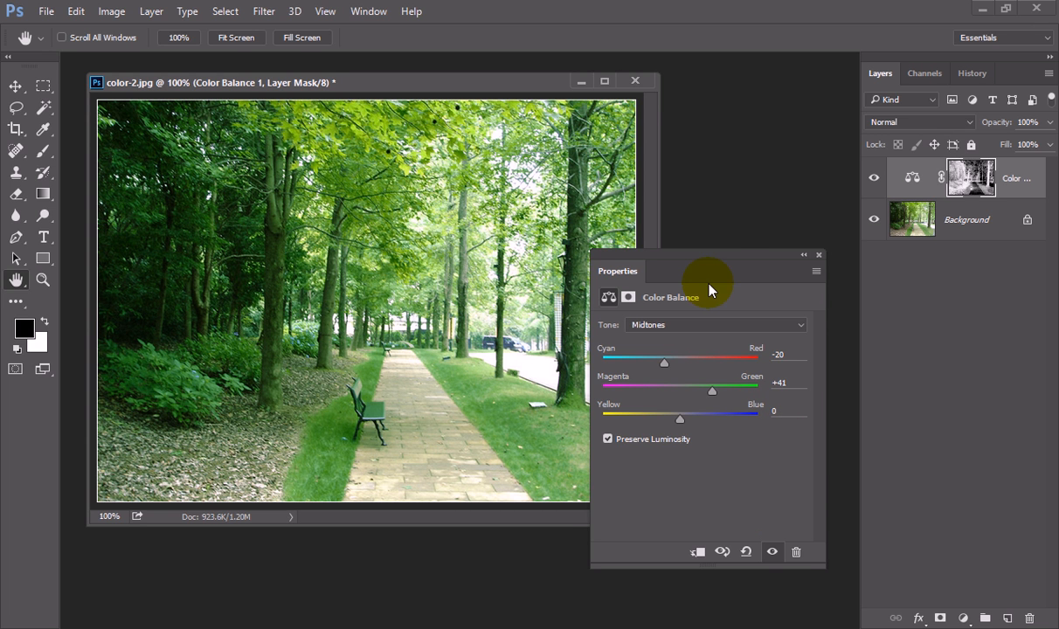
{"action": "left_click_drag", "start_coordinate": [725, 260], "coordinate": [723, 274]}
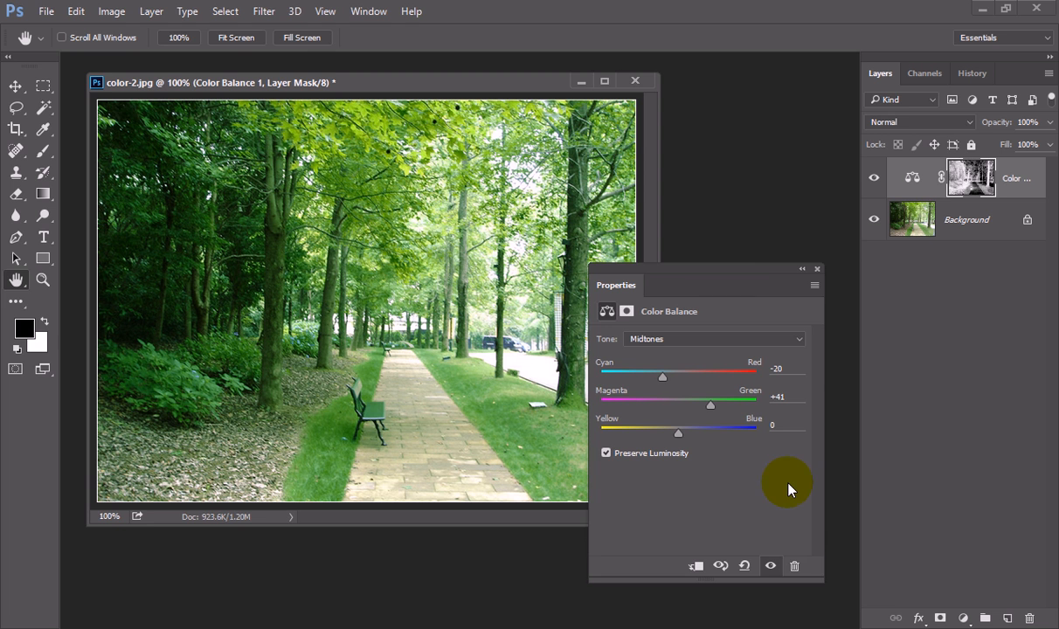
{"action": "left_click", "coordinate": [817, 269]}
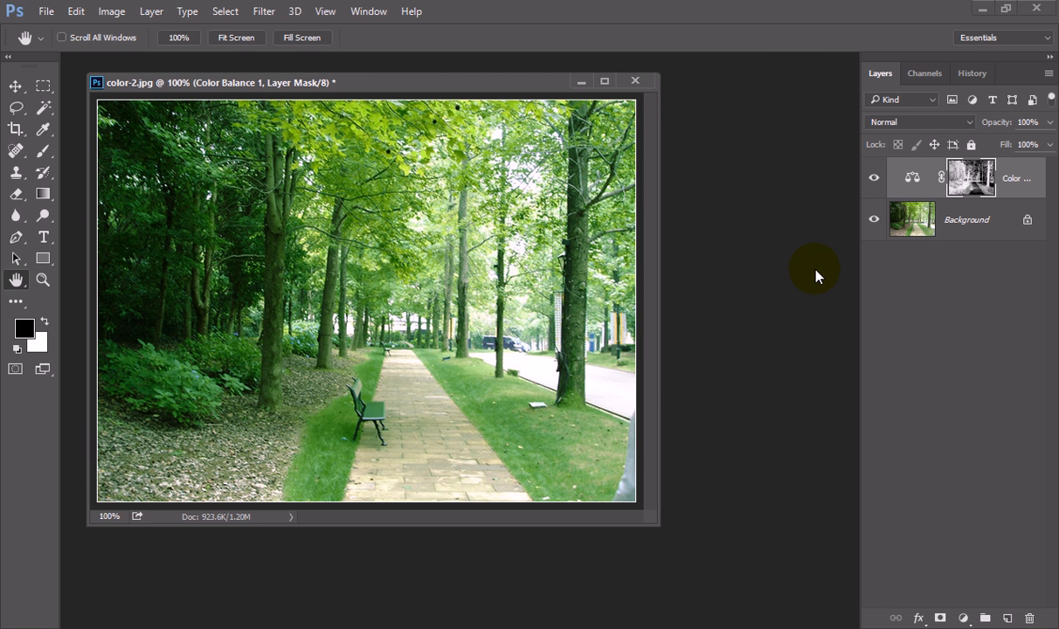
Step: Compare the original color-2.jpg snapshot with the Modify Color Balance Layer history state, then return to the layer list
{"action": "left_click", "coordinate": [973, 76]}
{"action": "left_click", "coordinate": [900, 103]}
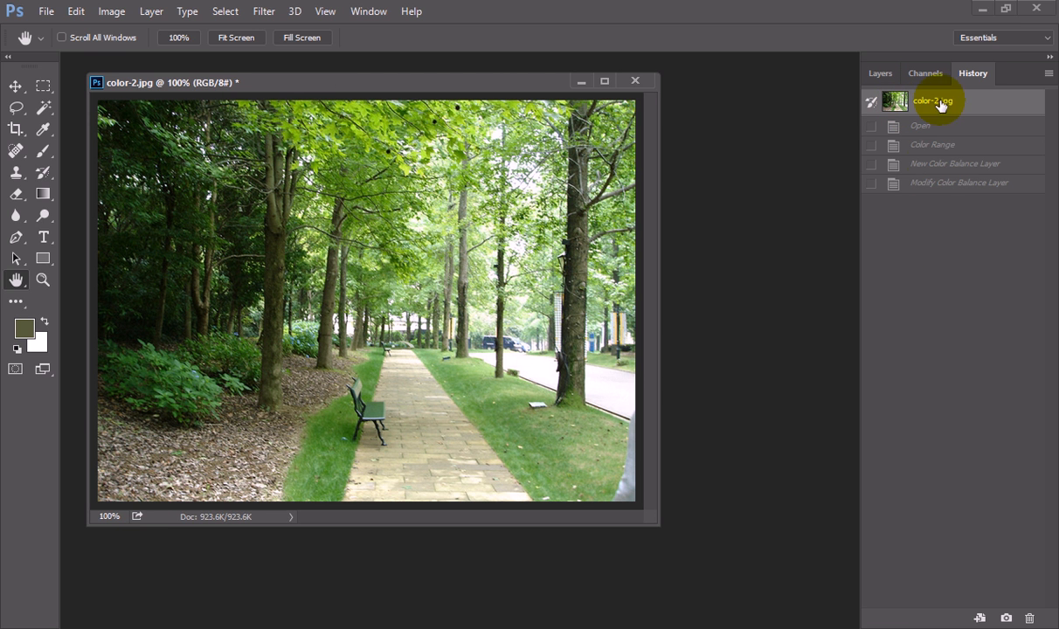
{"action": "left_click", "coordinate": [935, 185]}
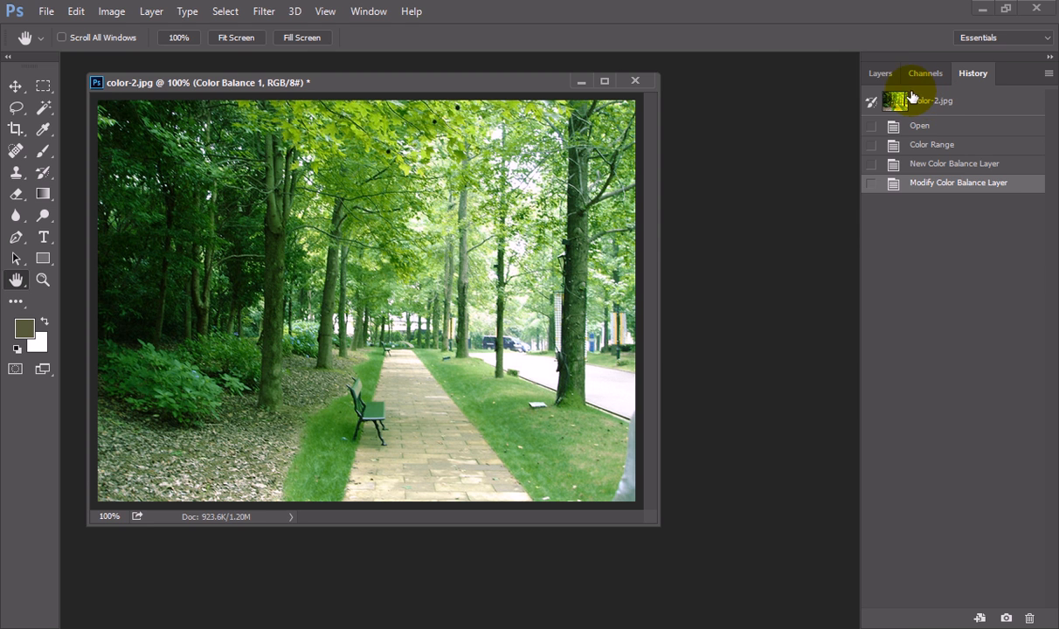
{"action": "left_click", "coordinate": [880, 75]}
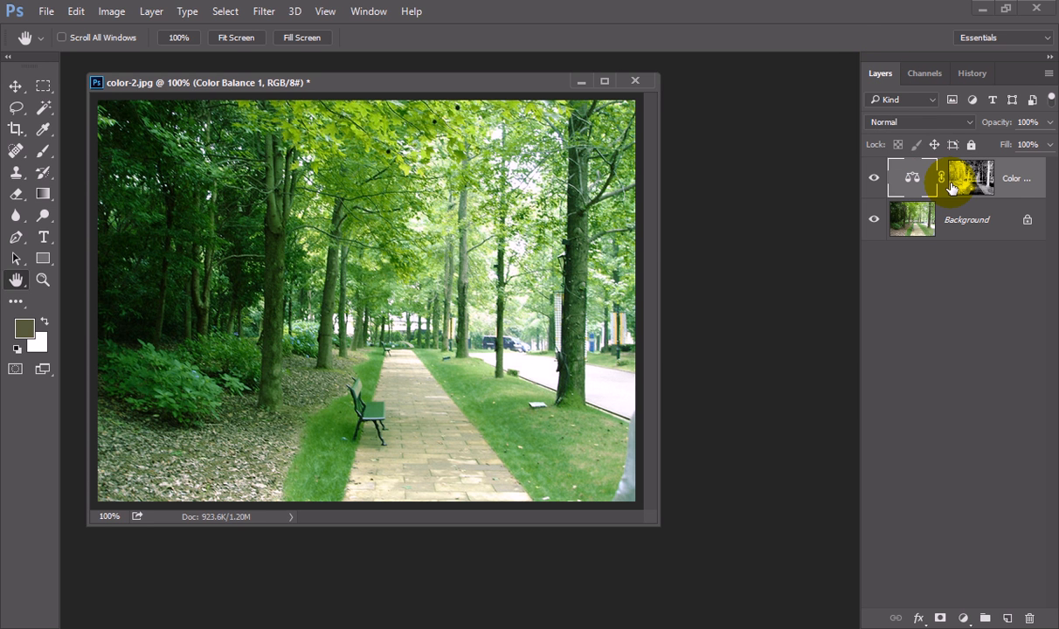